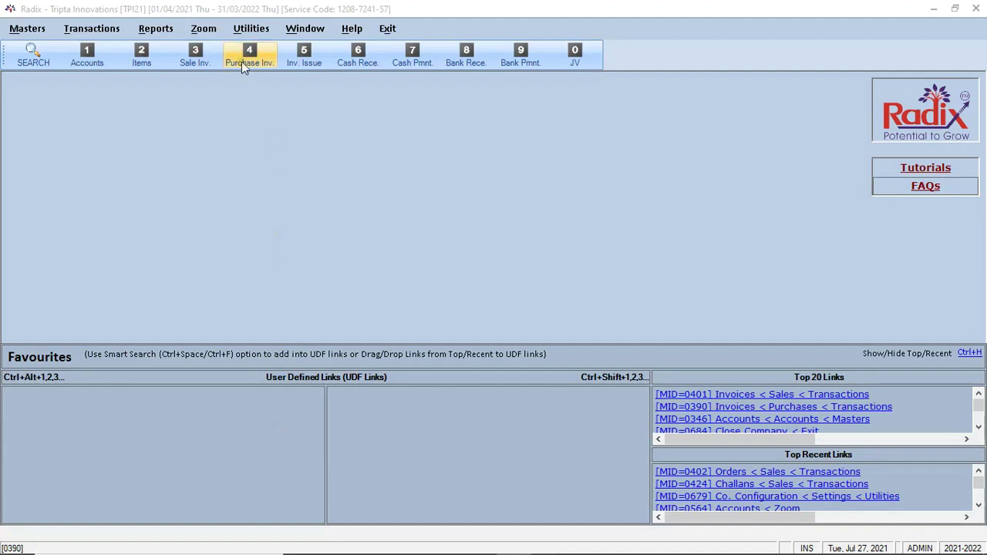
# Save the company configuration with orders and challans enabled for both sales and purchases
pyautogui.click(250, 28)
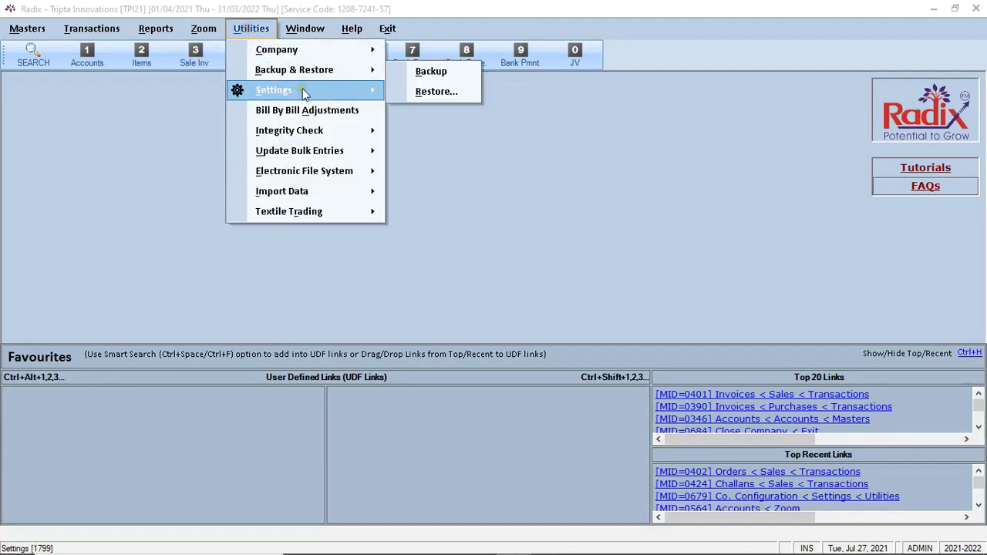
pyautogui.moveTo(368, 92)
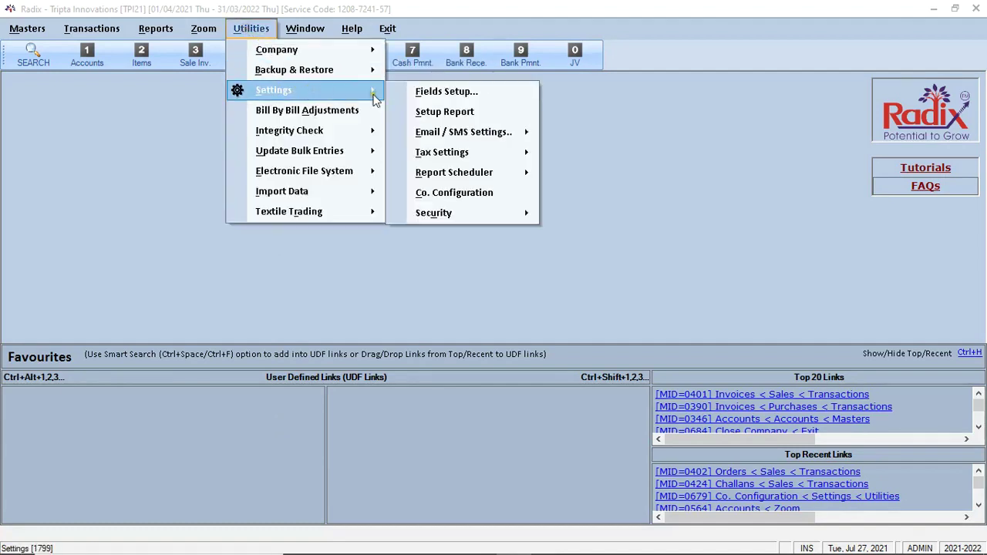
pyautogui.click(502, 198)
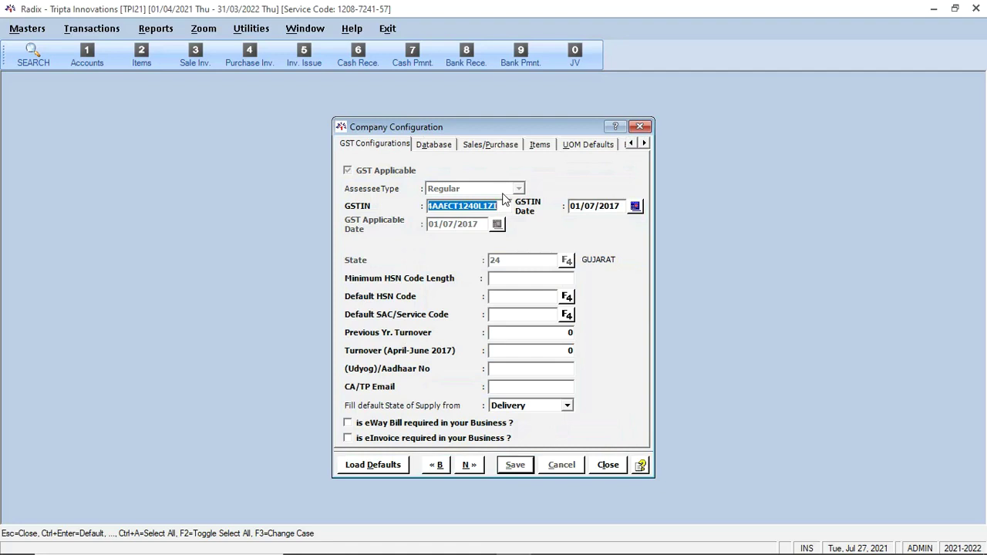
pyautogui.click(497, 147)
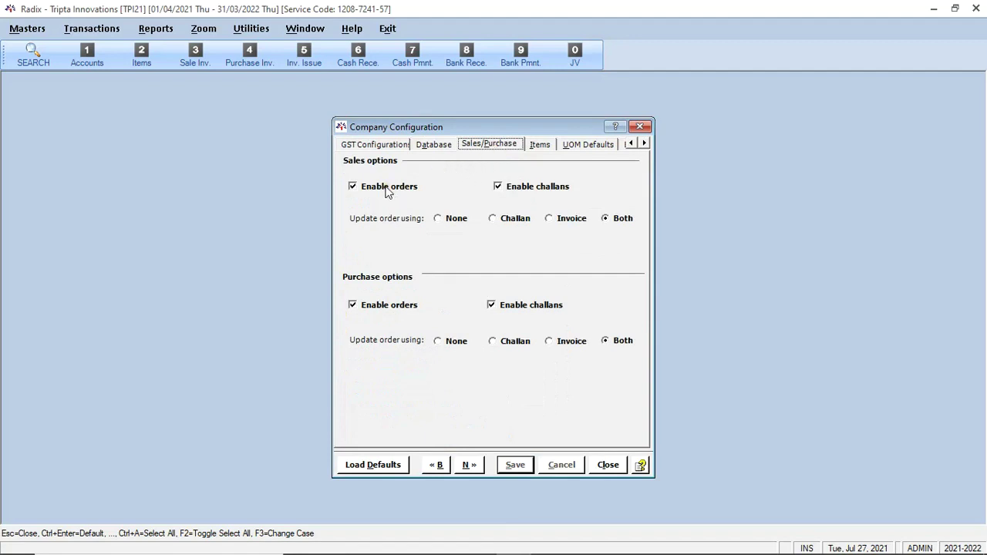
pyautogui.click(512, 465)
pyautogui.click(607, 465)
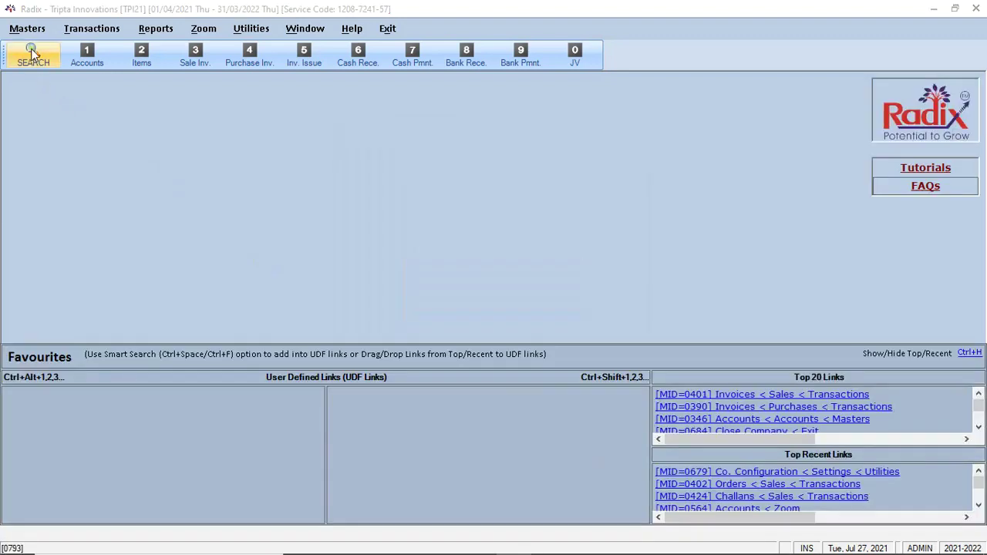
# Start a new sales order as document 2, dated 27/07/2021
pyautogui.click(94, 28)
pyautogui.moveTo(116, 49)
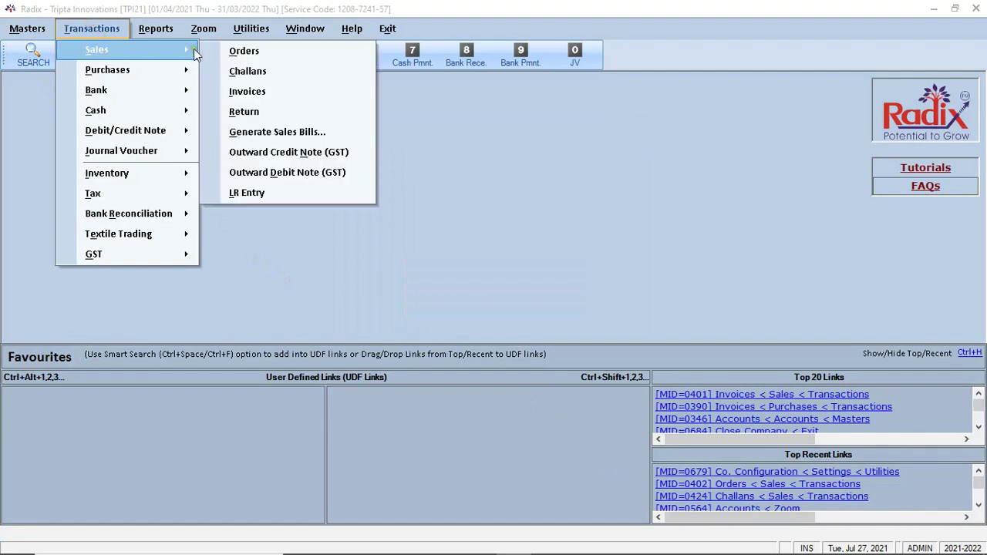
pyautogui.click(284, 61)
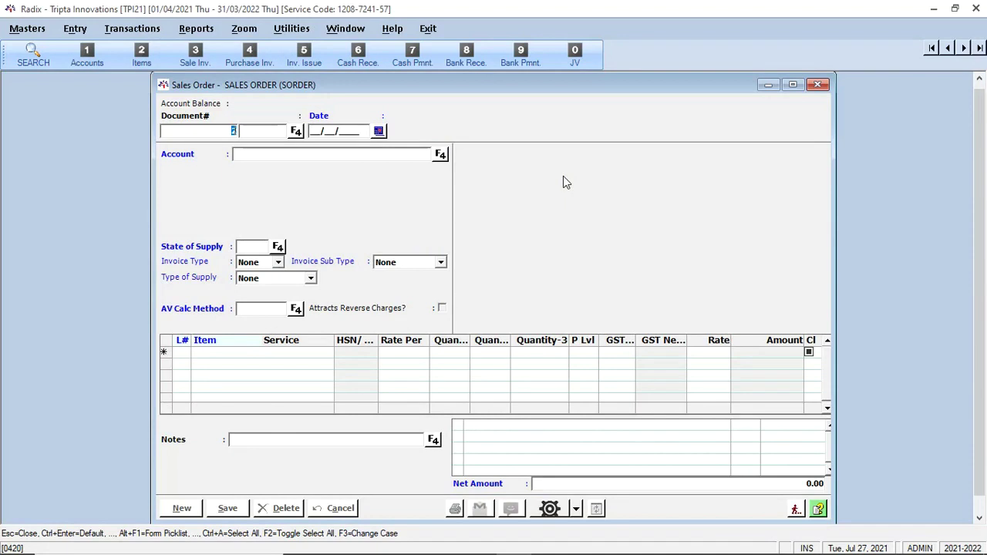
pyautogui.press('Return')
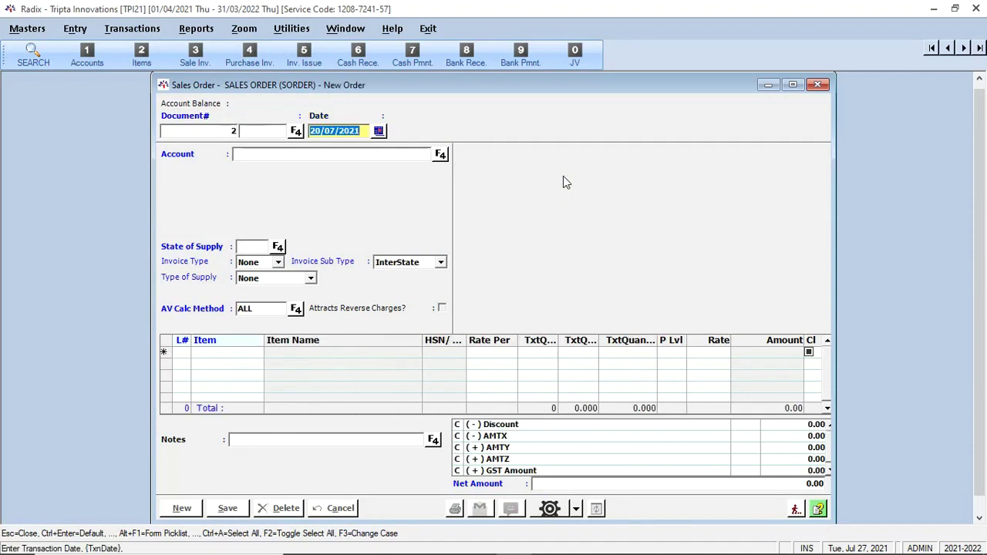
pyautogui.write('27')
pyautogui.press('Return')
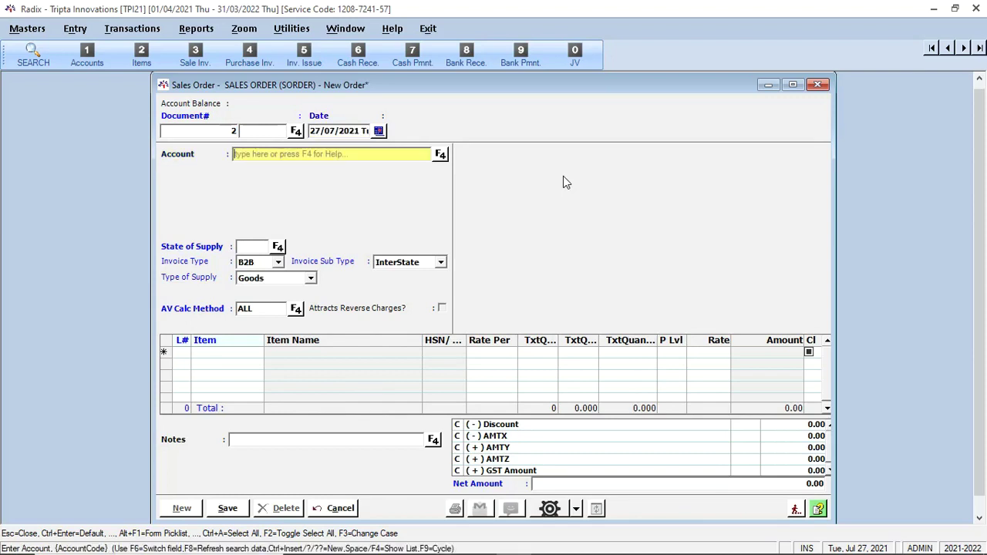
# Look up AD FABRICS in the account list and assign it as the order's account
pyautogui.press('F4')
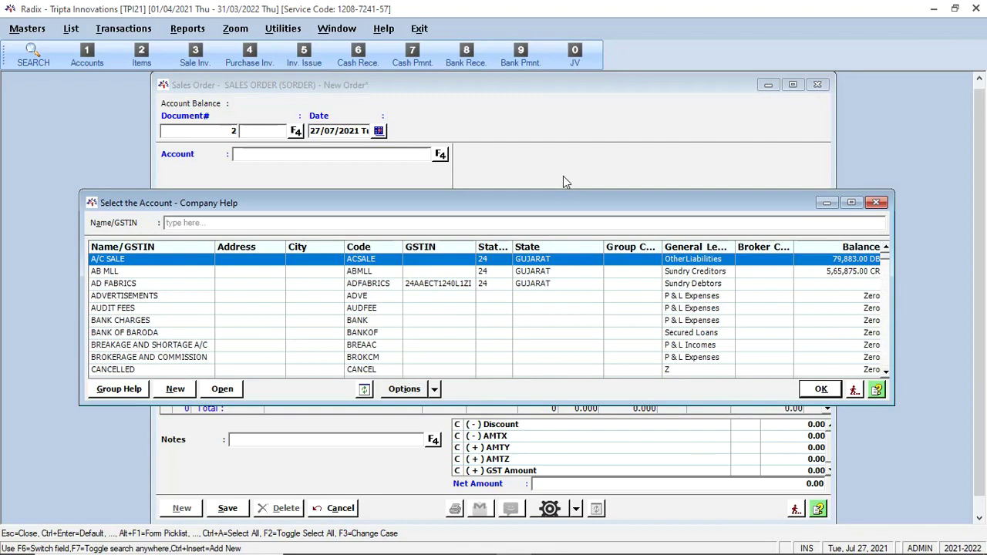
pyautogui.write('AD FABRICS')
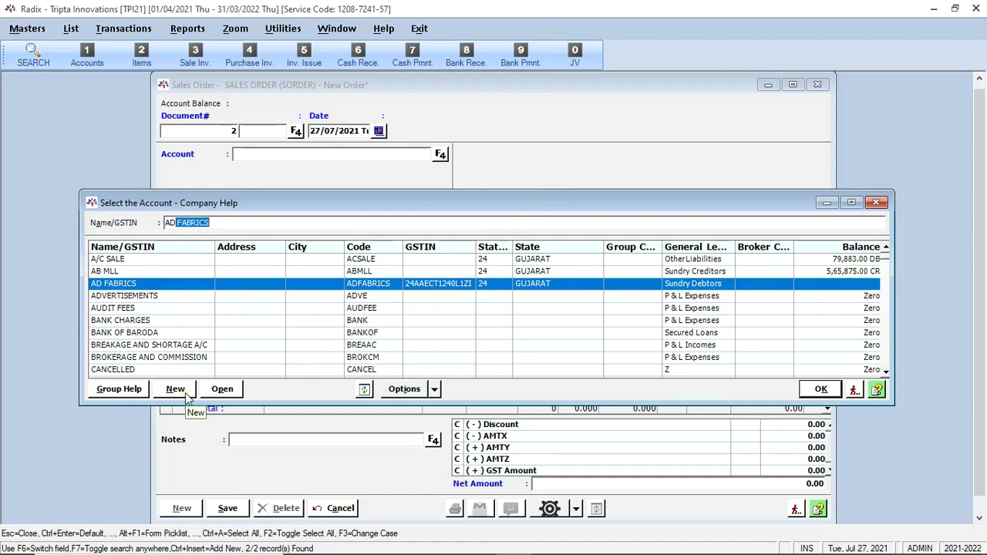
pyautogui.press('Return')
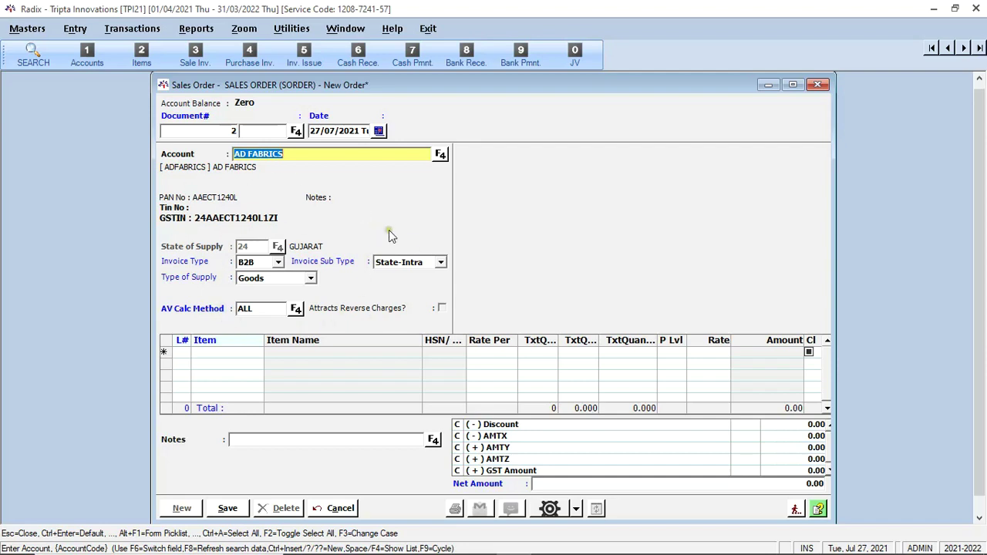
# Set the order as a B2B, State-Intra supply of Goods with ALL as the AV calculation method
pyautogui.click(277, 264)
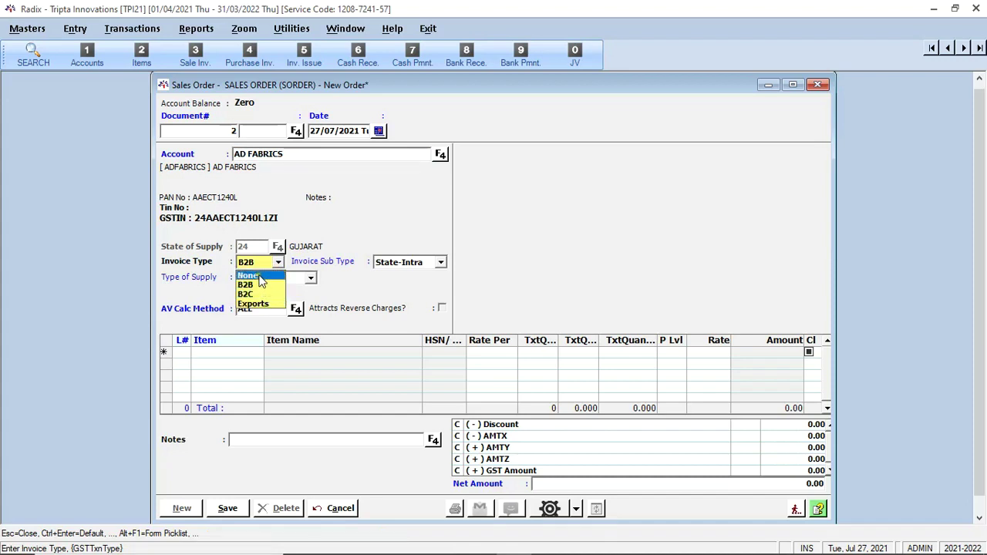
pyautogui.click(260, 285)
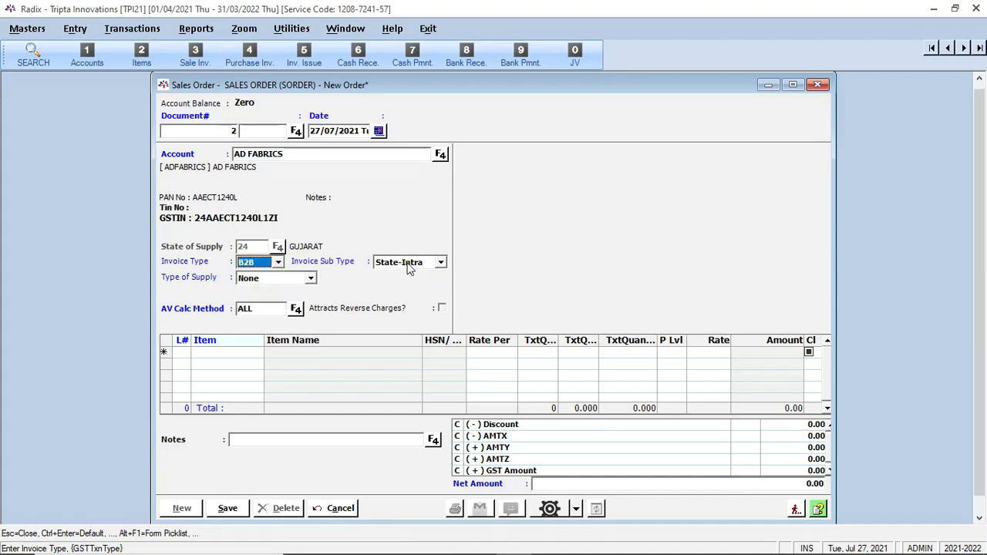
pyautogui.click(410, 264)
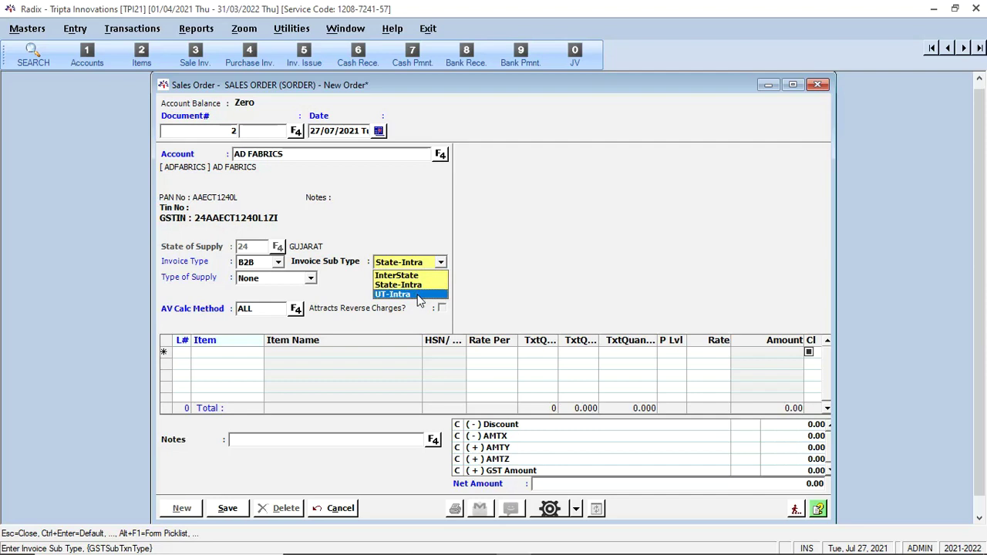
pyautogui.click(294, 281)
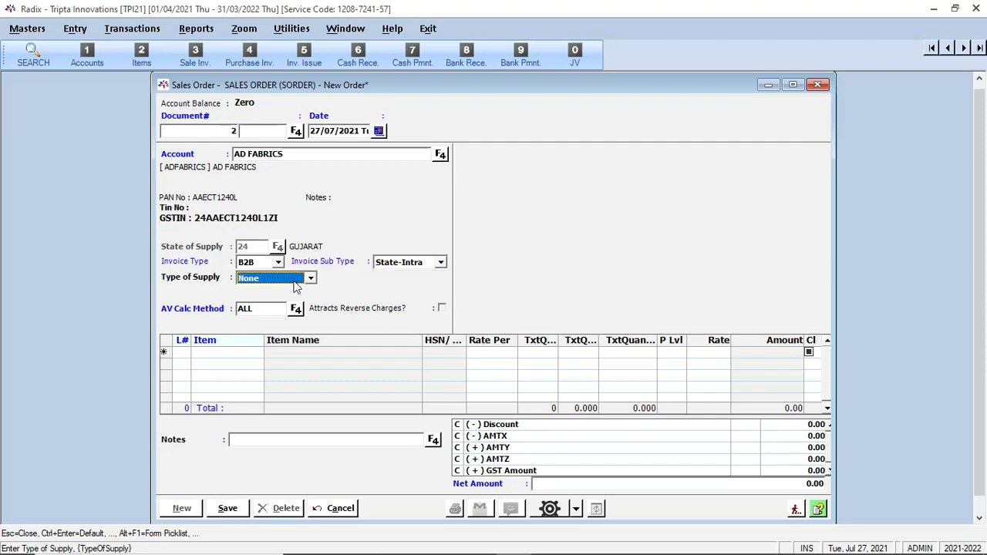
pyautogui.click(294, 285)
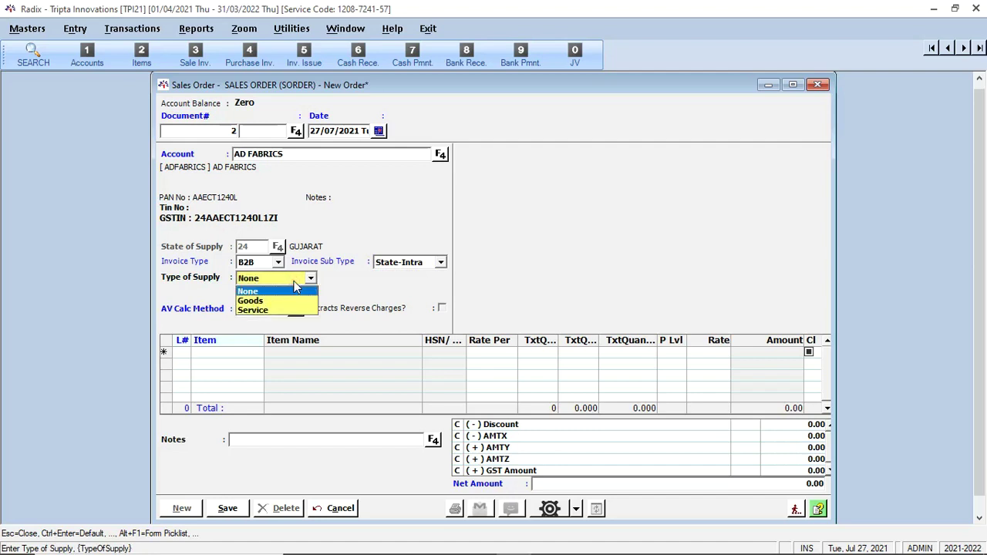
pyautogui.click(265, 301)
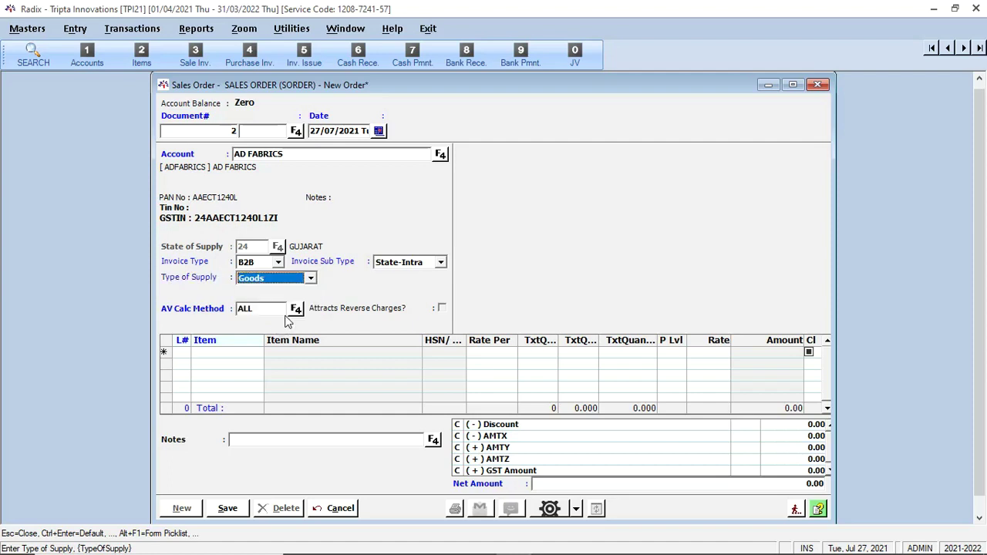
pyautogui.click(293, 312)
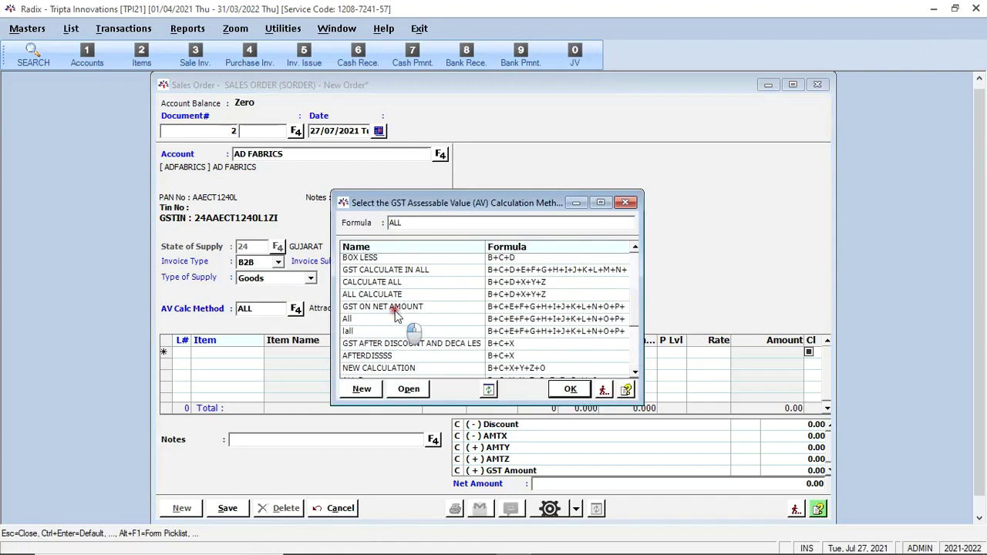
pyautogui.press('Return')
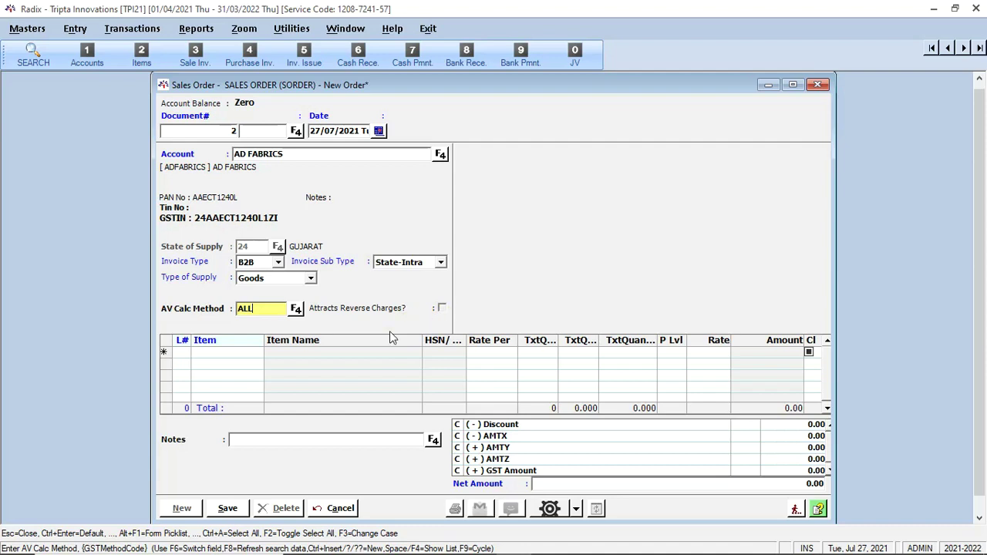
# Add the SAREE item to the first order line with its rate charged per MTS
pyautogui.click(242, 356)
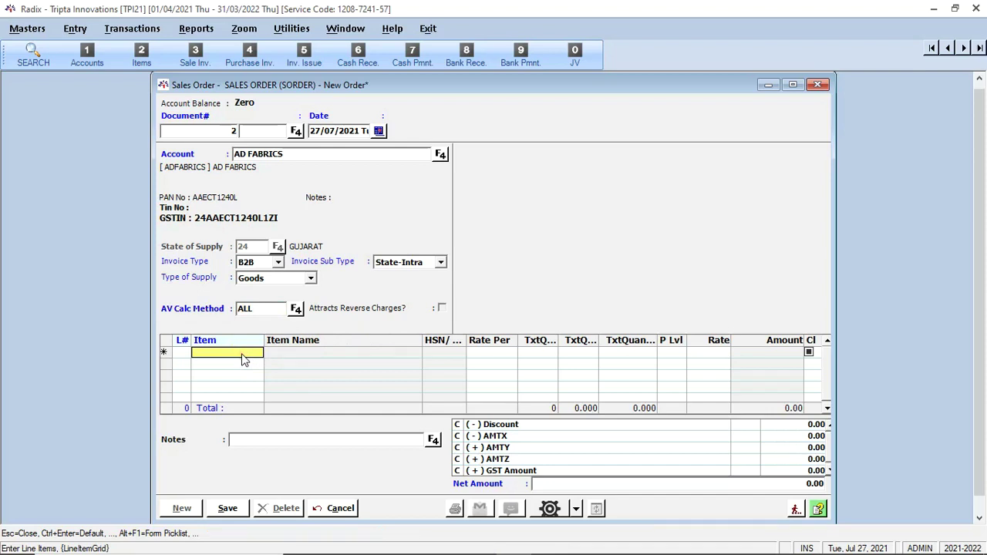
pyautogui.press('Return')
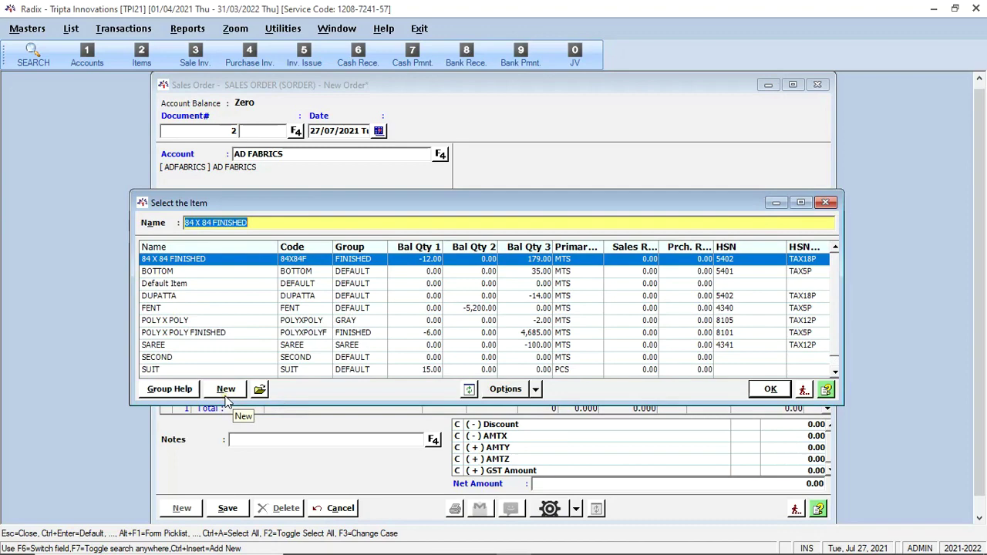
pyautogui.doubleClick(509, 344)
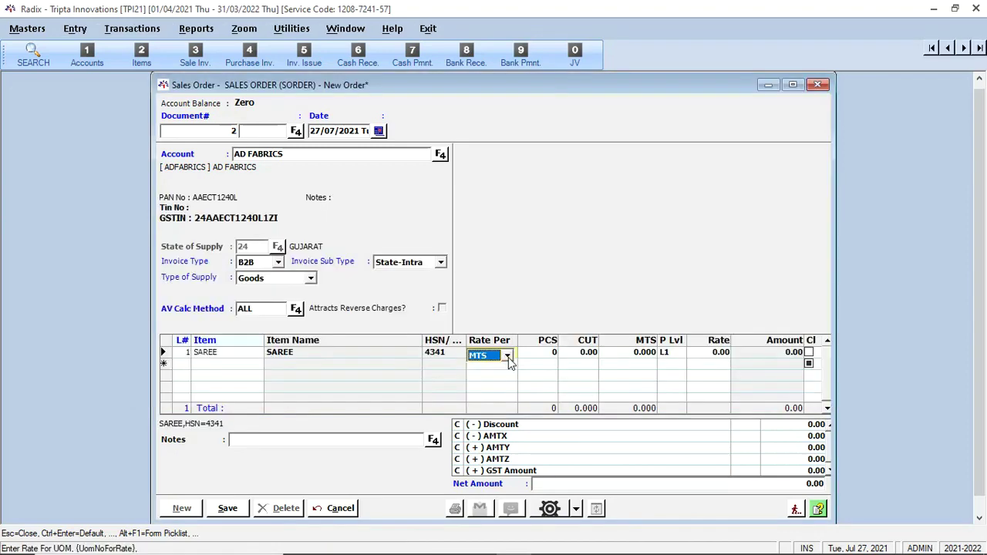
pyautogui.click(508, 357)
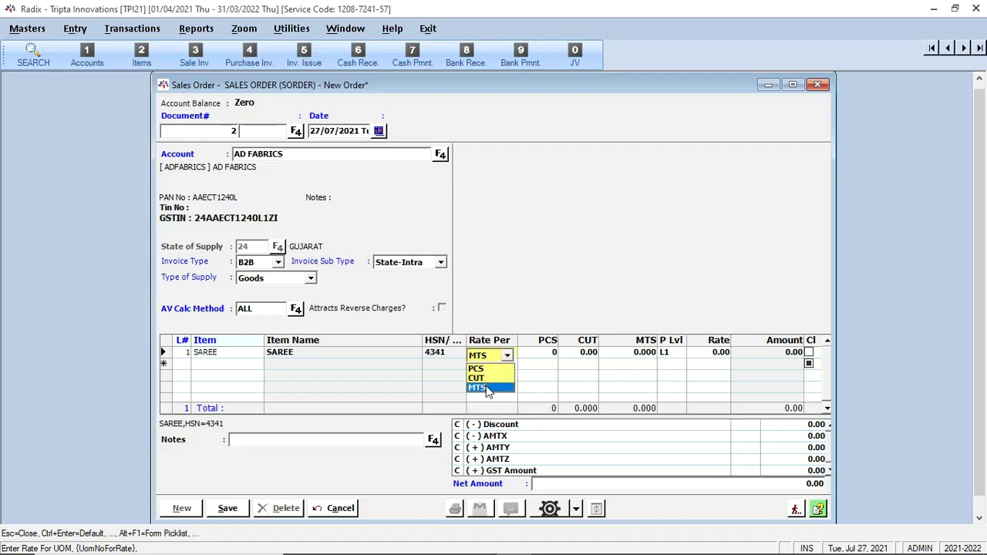
pyautogui.click(487, 388)
# Enter a quantity of 500 MTS at a rate of 650 for the SAREE line
pyautogui.press('Return')
pyautogui.press('Return')
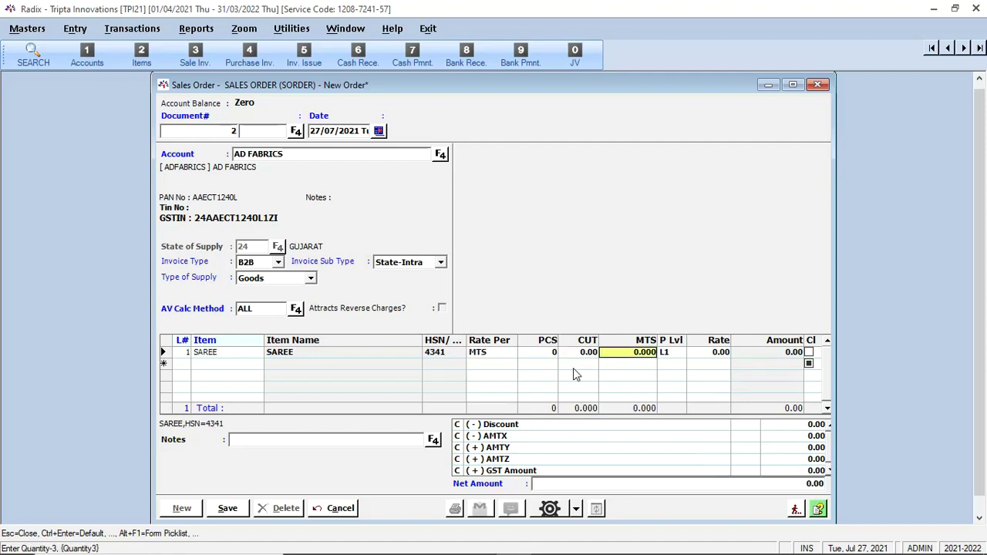
pyautogui.write('500')
pyautogui.press('Return')
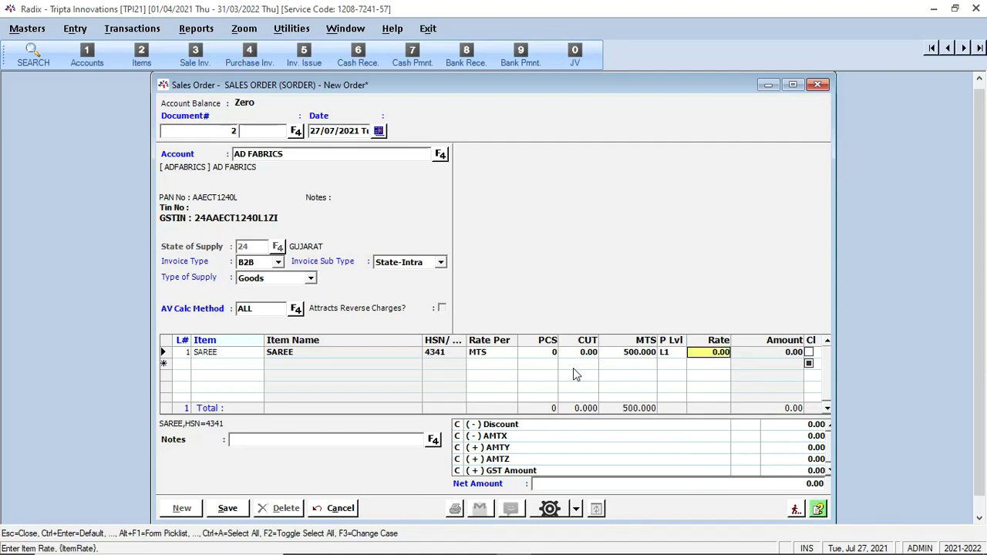
pyautogui.write('650')
pyautogui.press('Return')
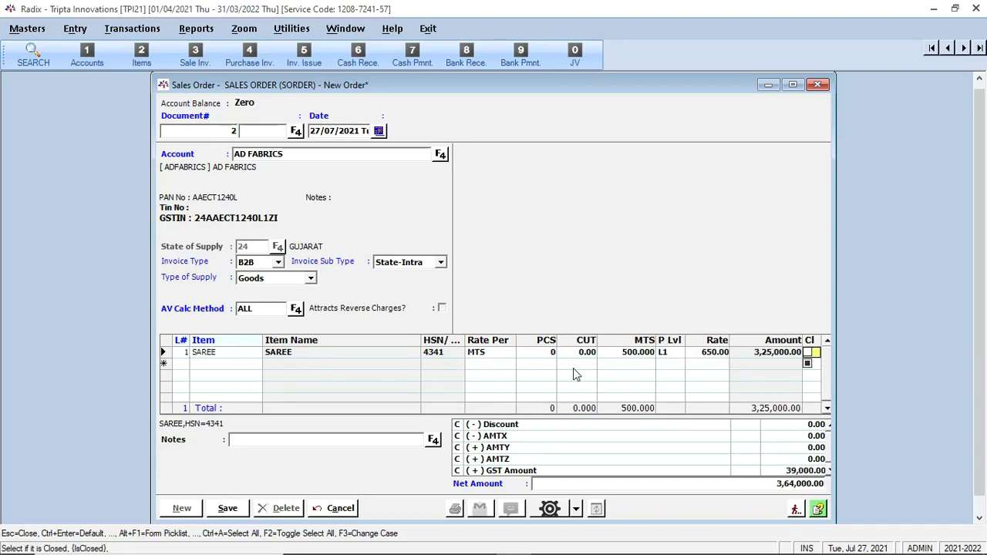
pyautogui.press('Return')
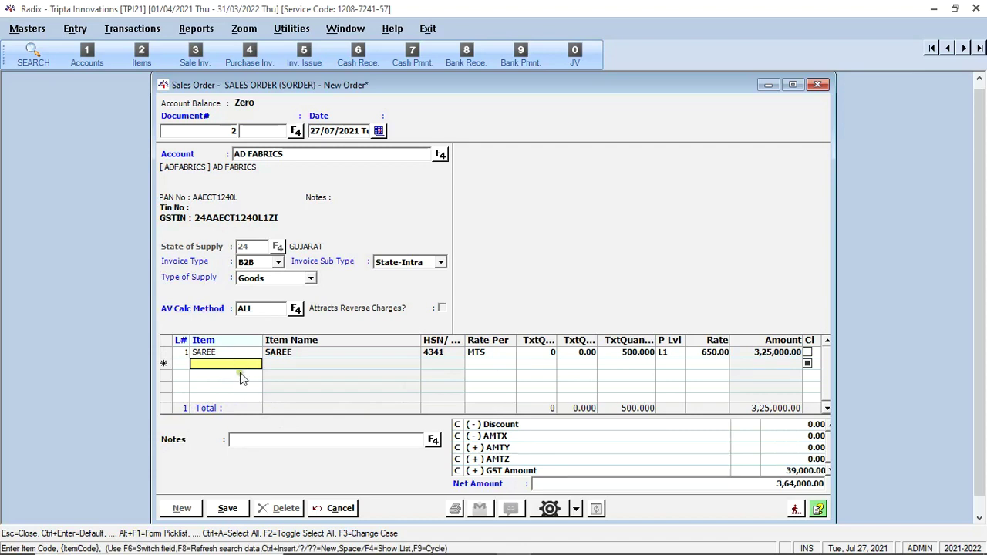
# Apply a 1% discount to the order and add an AMTY charge of 250
pyautogui.click(748, 427)
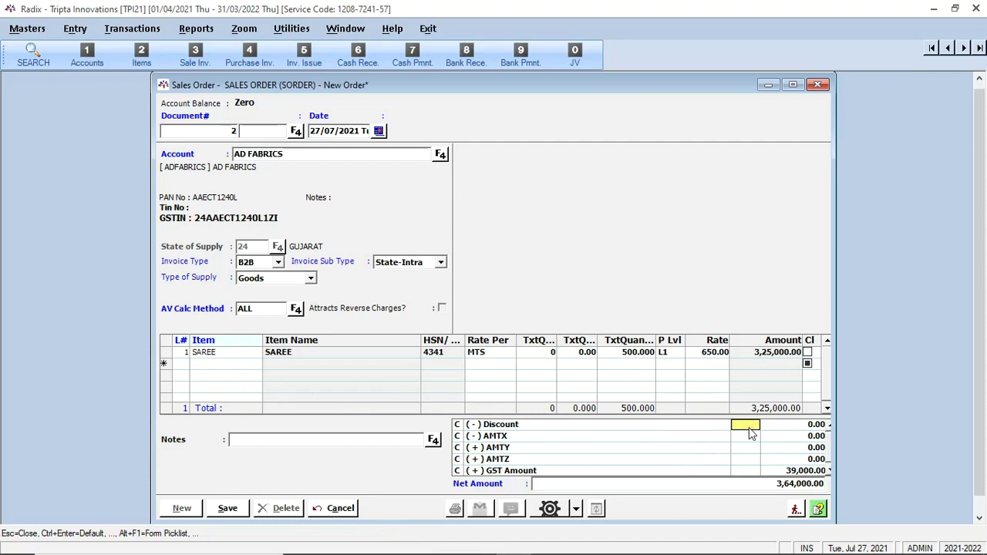
pyautogui.write('1')
pyautogui.press('Return')
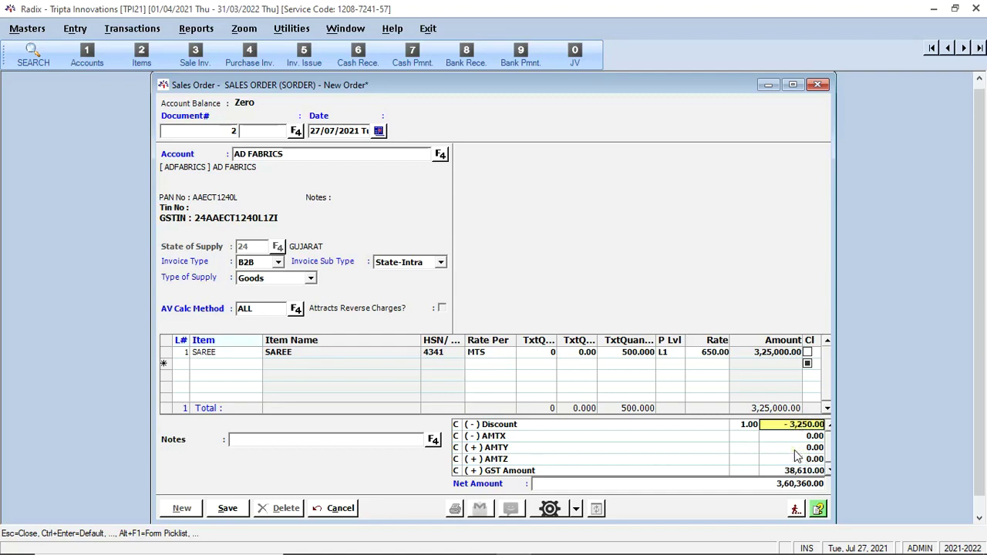
pyautogui.click(795, 451)
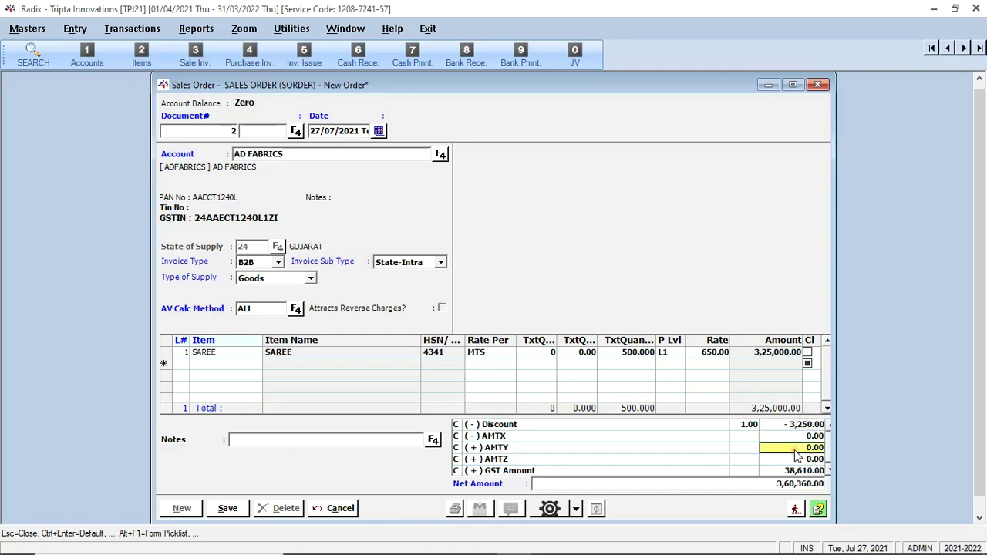
pyautogui.write('250')
pyautogui.press('Return')
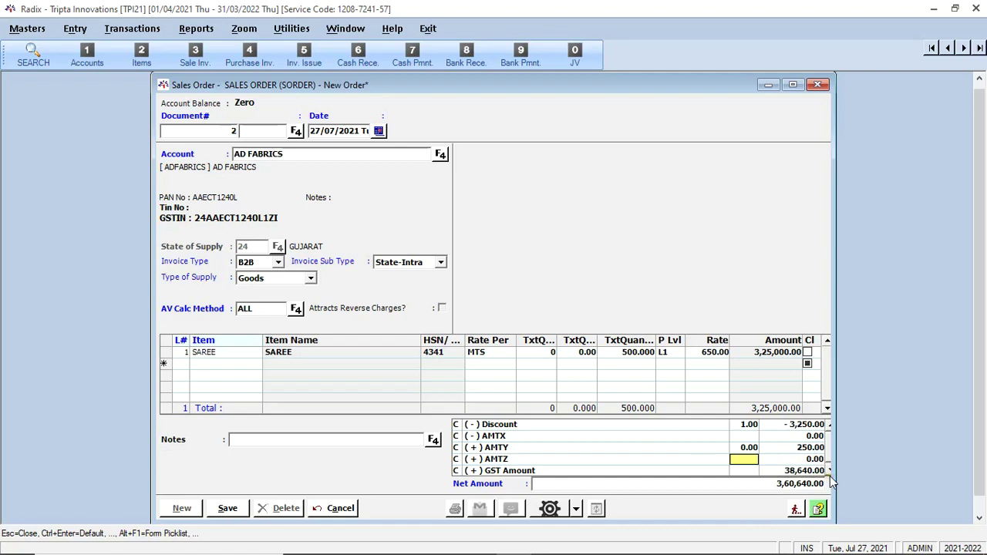
pyautogui.click(772, 483)
pyautogui.doubleClick(771, 483)
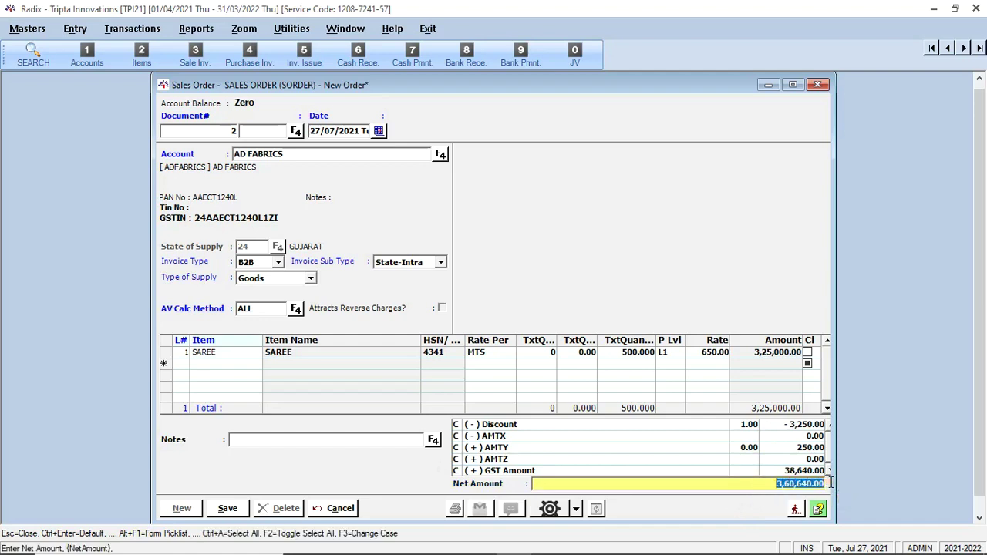
# Save the sales order without printing it and close the order form
pyautogui.click(379, 437)
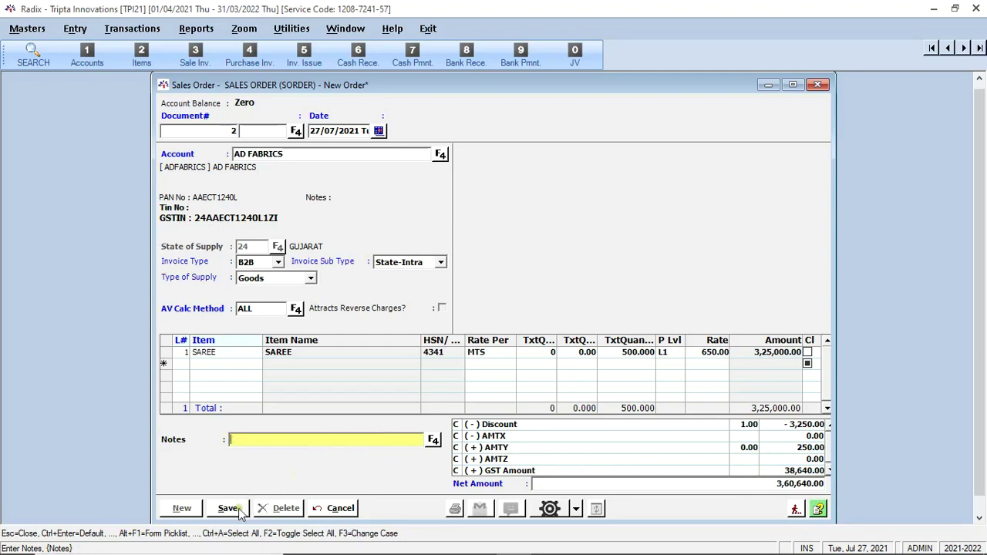
pyautogui.hotkey('ctrl', 'p')
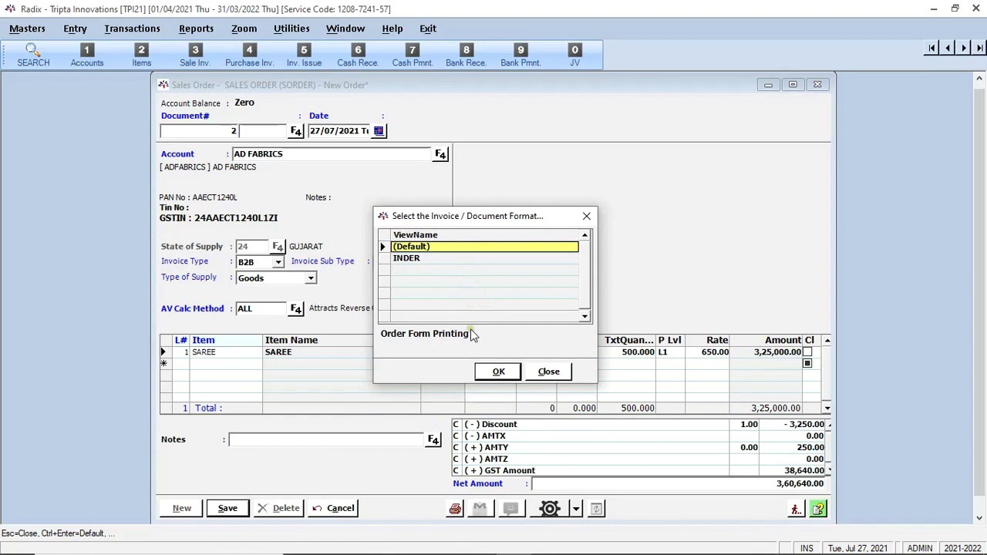
pyautogui.click(547, 372)
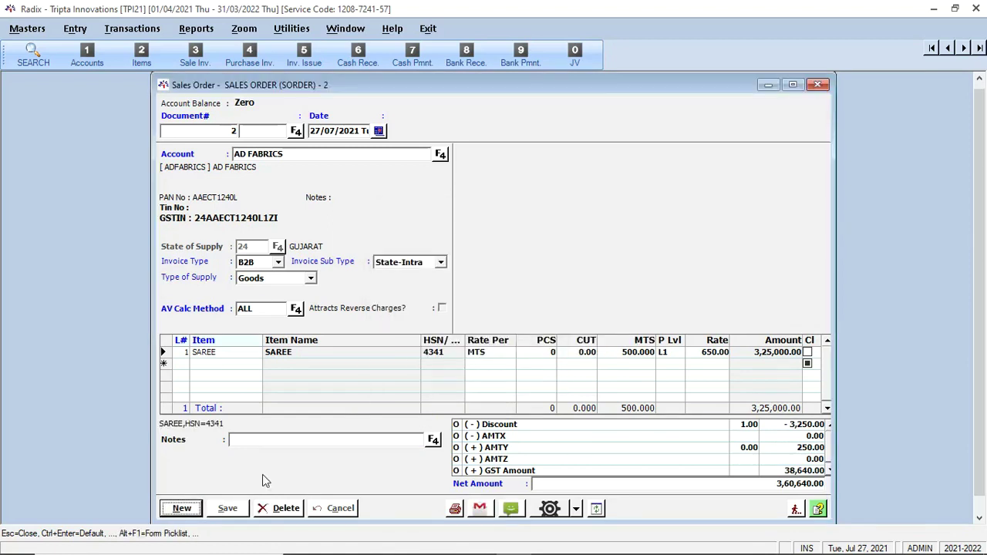
pyautogui.click(182, 508)
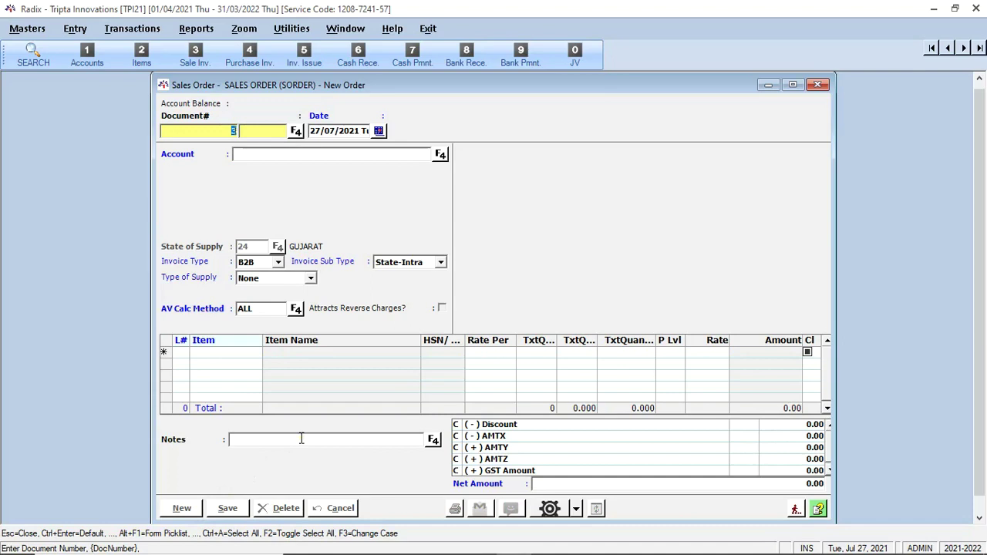
pyautogui.press('Escape')
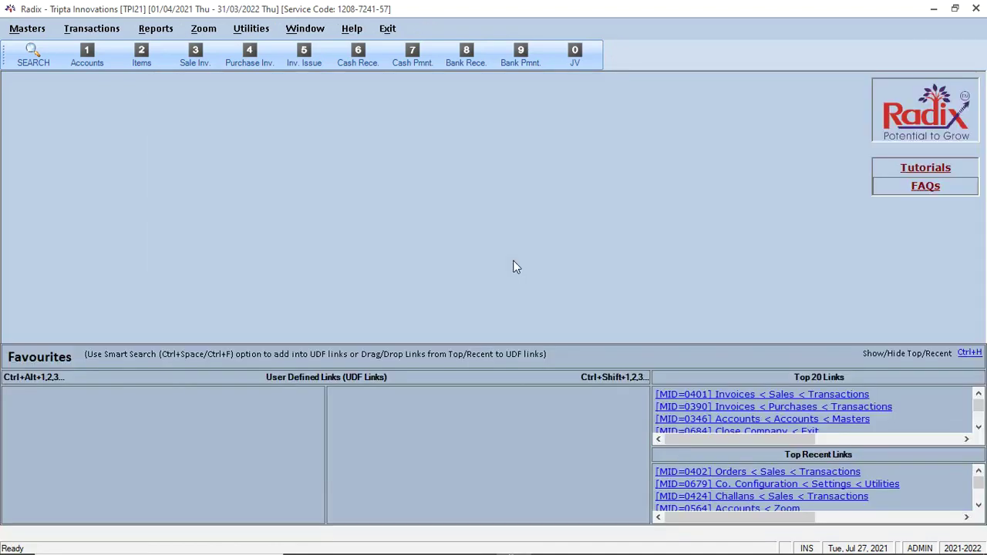